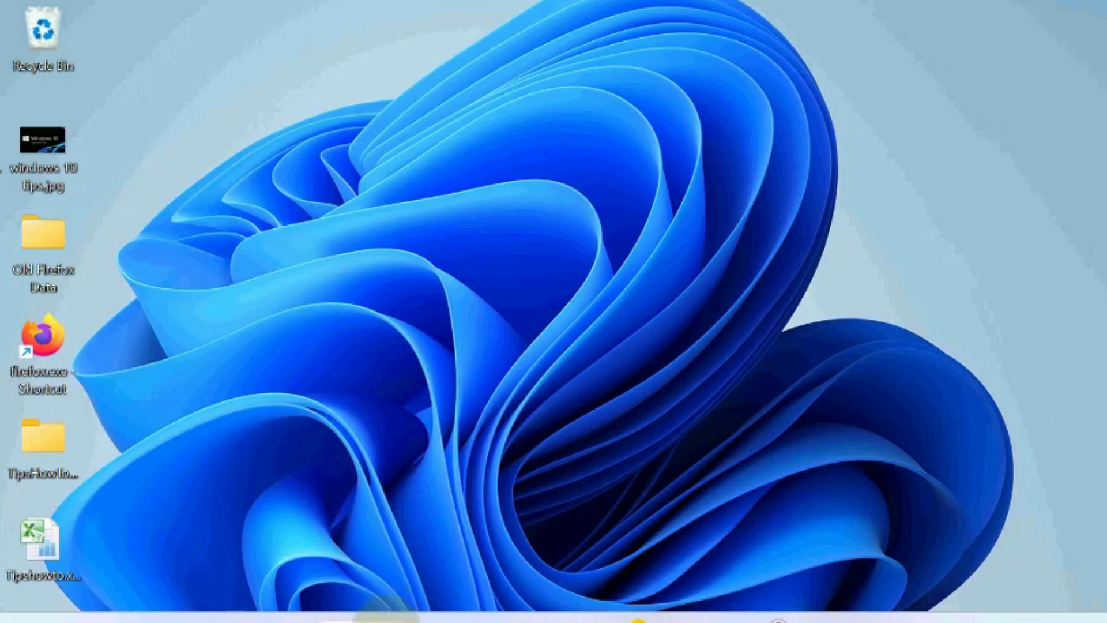
# Search for cmd and launch Command Prompt as administrator
pyautogui.press('super+s')
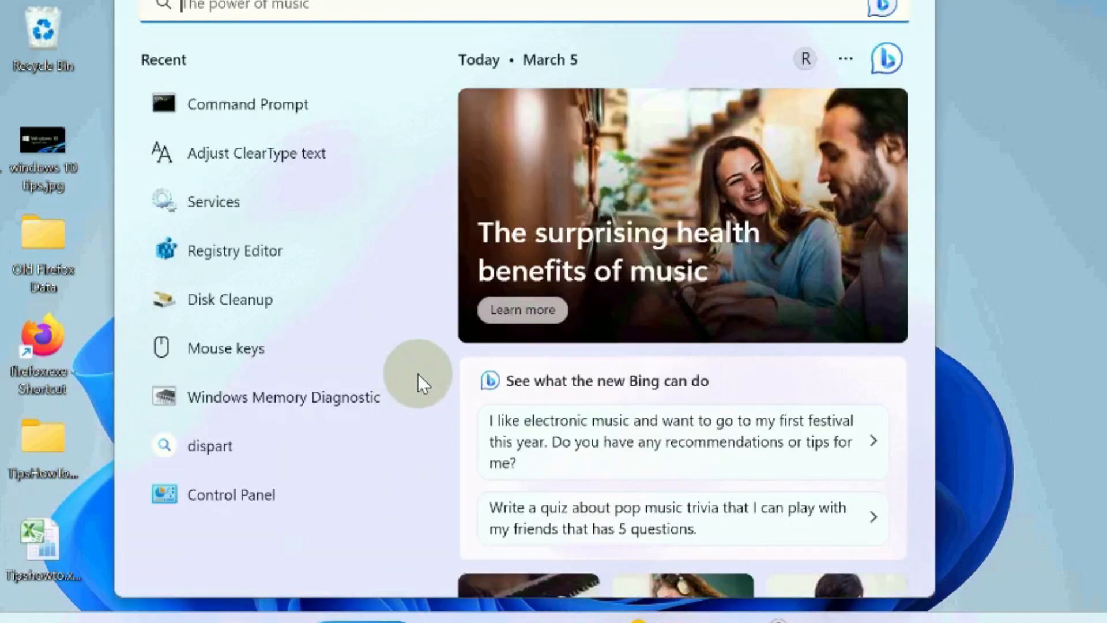
pyautogui.write('cmd')
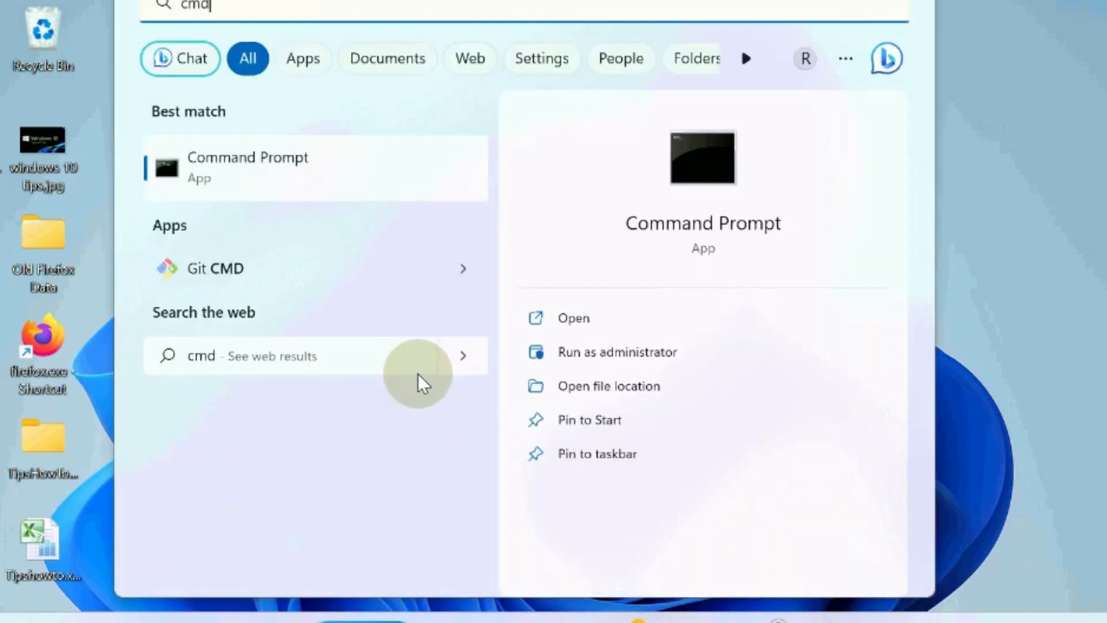
pyautogui.click(618, 352)
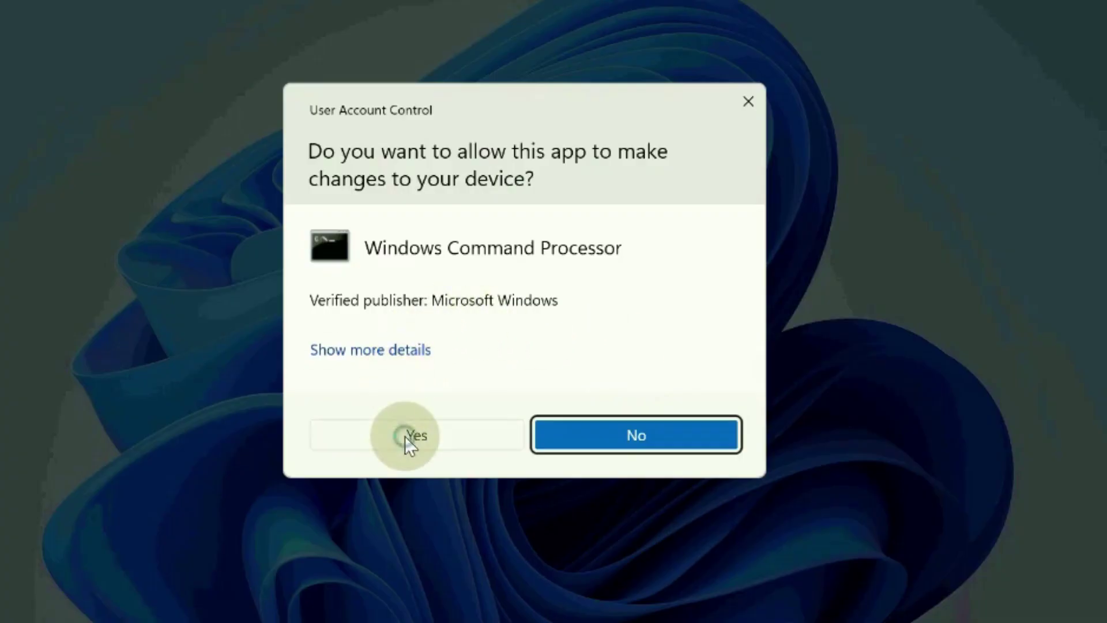
# Approve elevation, move the window aside and run sfc /scannow
pyautogui.click(405, 436)
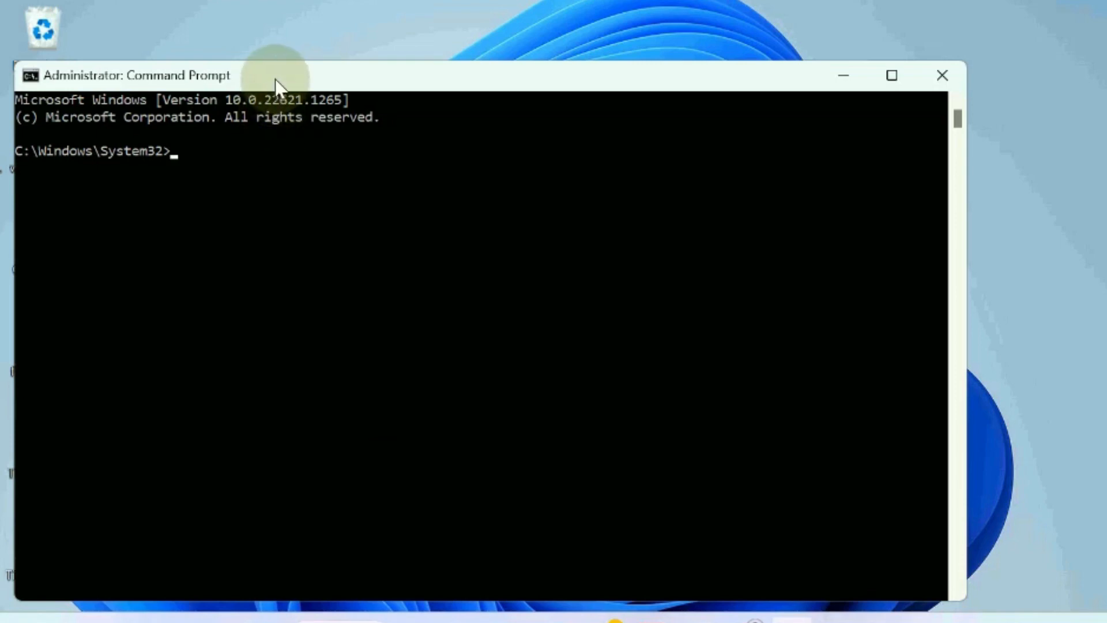
pyautogui.moveTo(318, 78); pyautogui.dragTo(387, 68)
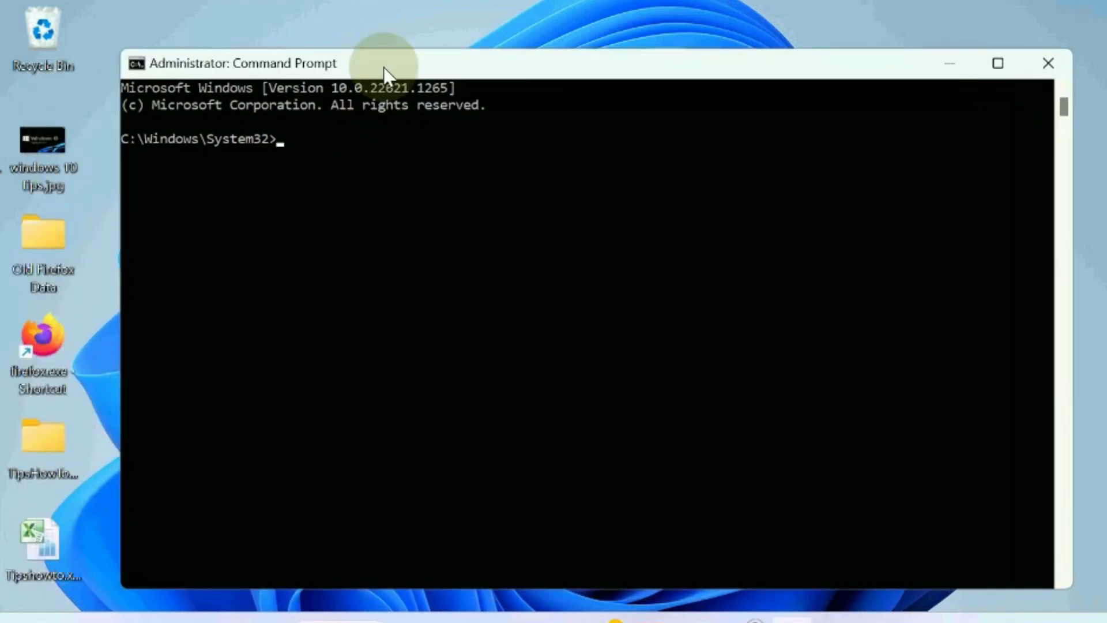
pyautogui.write('sfc')
pyautogui.write(' /scanno')
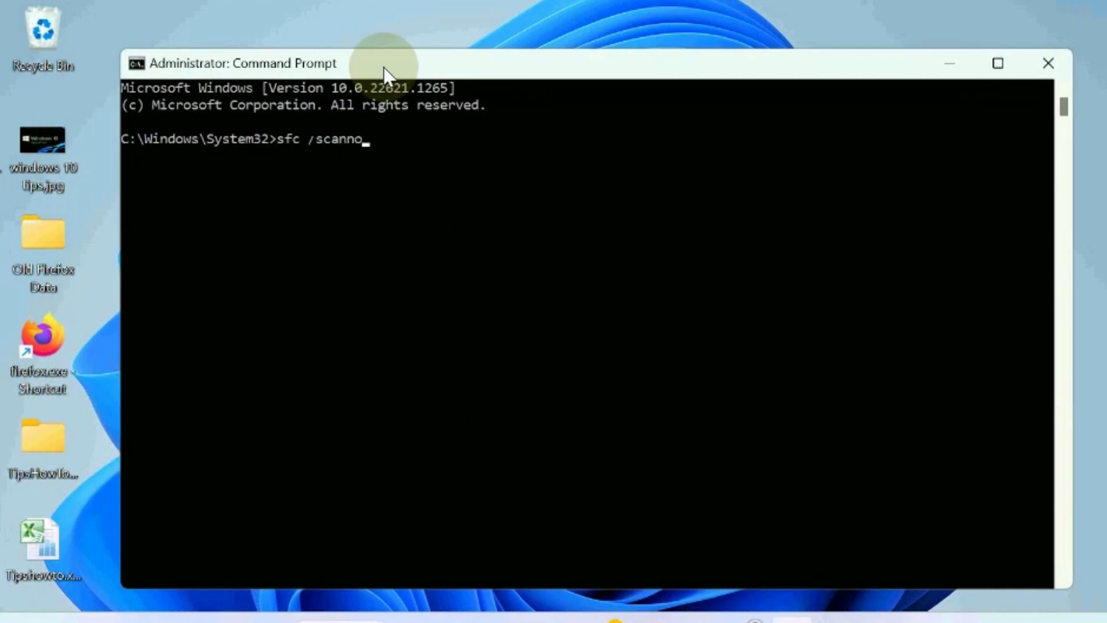
pyautogui.write('w')
pyautogui.press('Return')
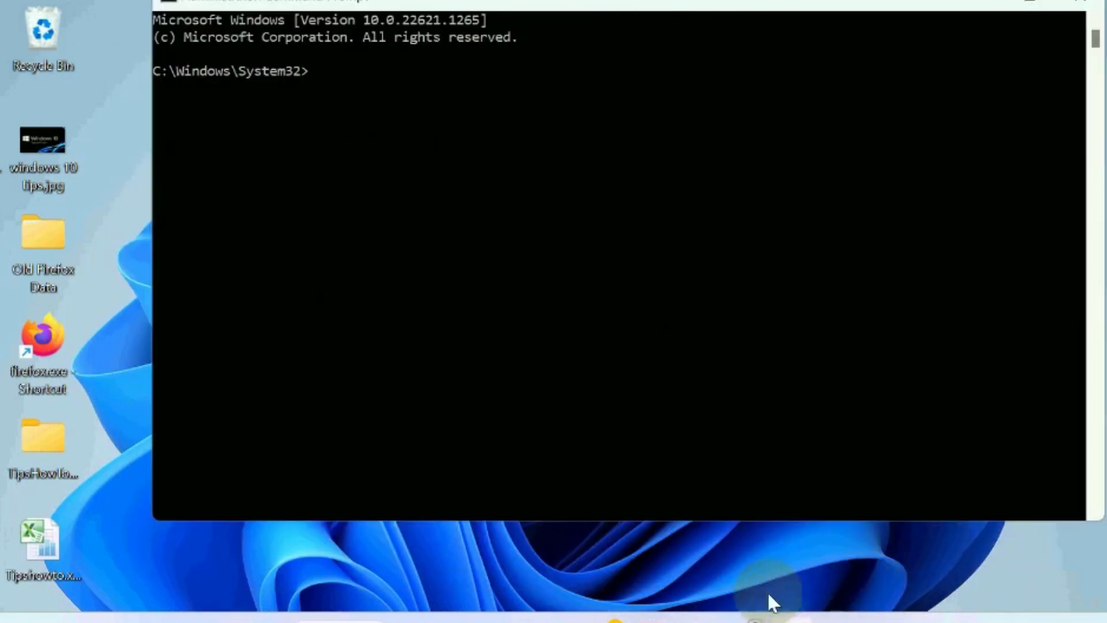
pyautogui.click(658, 615)
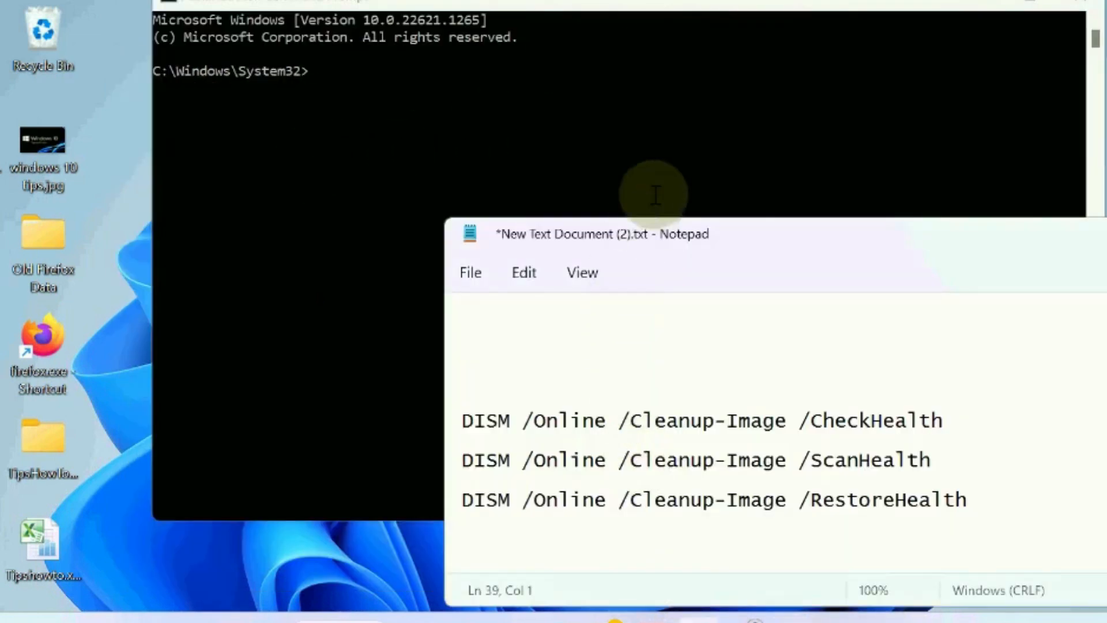
pyautogui.moveTo(793, 252)
pyautogui.mouseDown()
pyautogui.moveTo(788, 129)
pyautogui.moveTo(785, 138)
pyautogui.mouseUp()
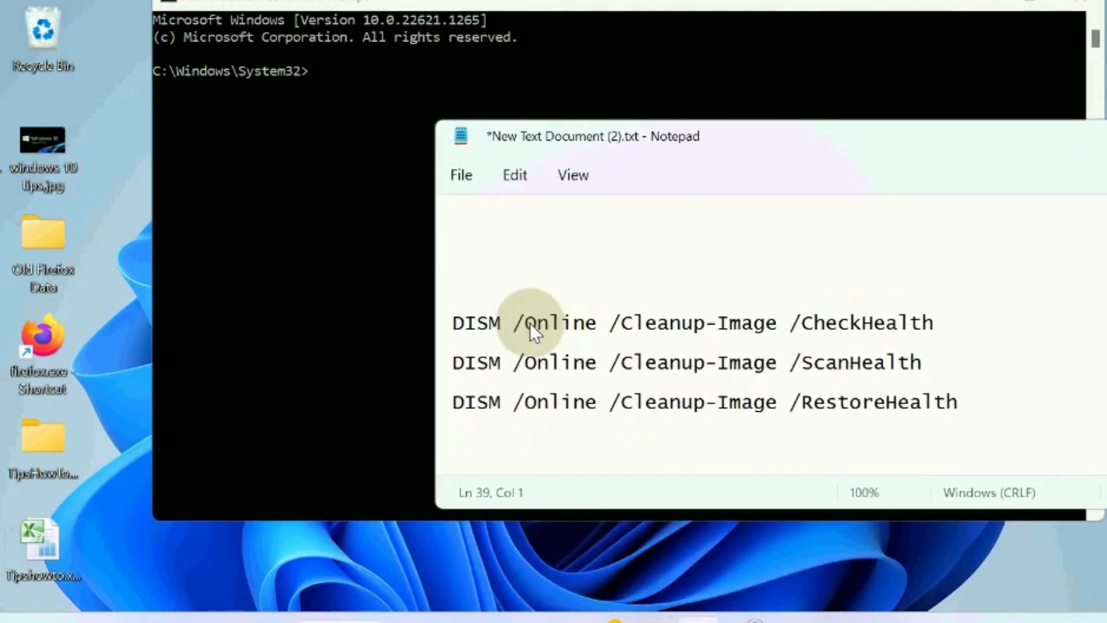
pyautogui.tripleClick(443, 324)
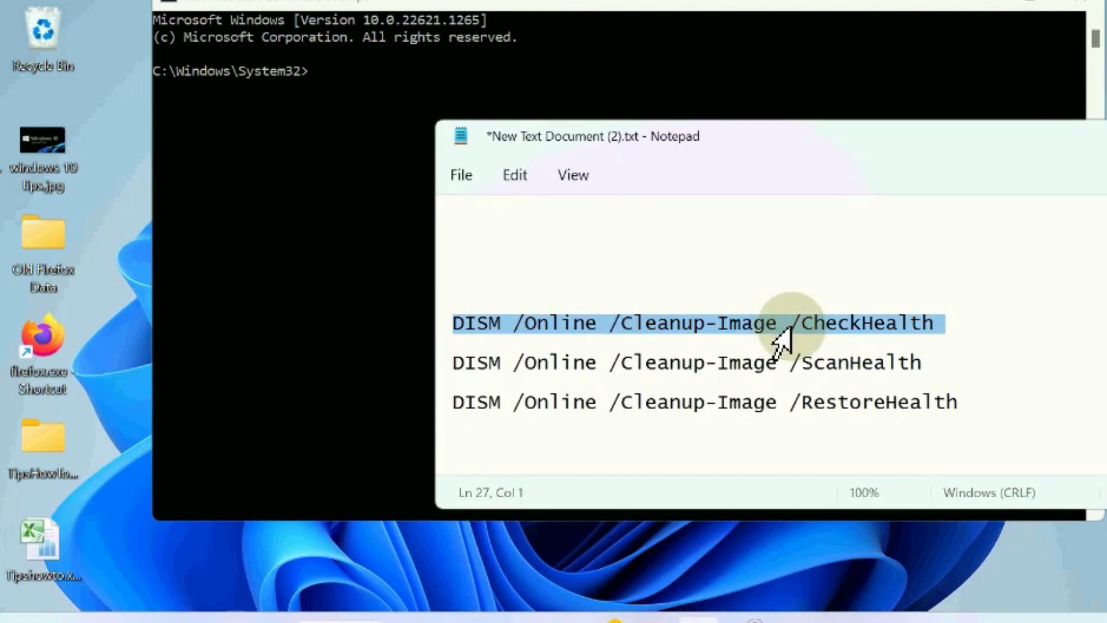
pyautogui.tripleClick(443, 364)
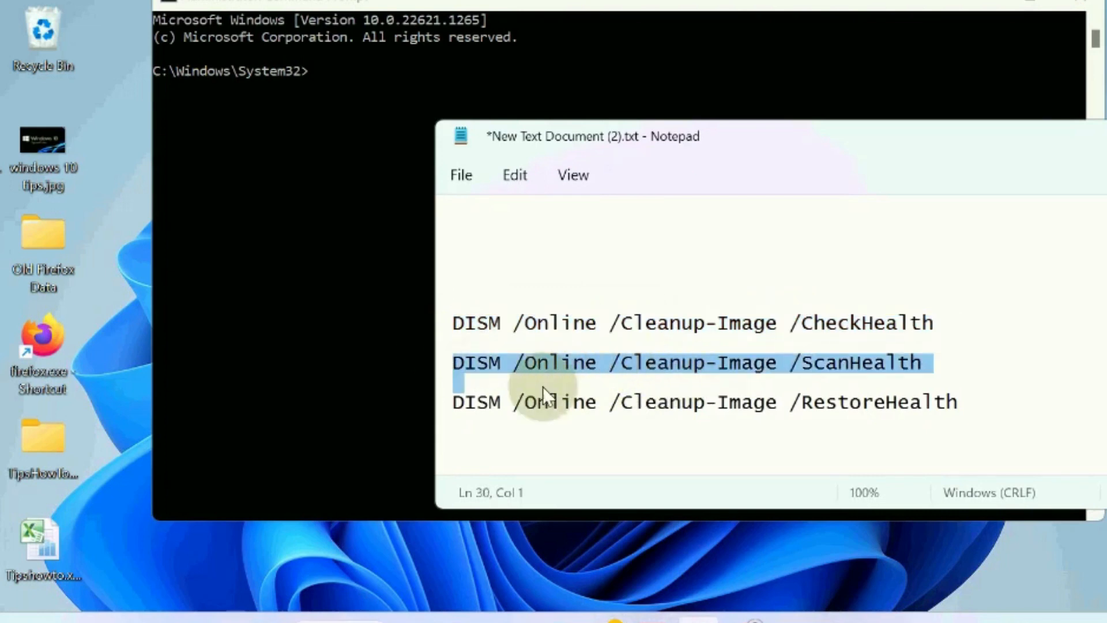
pyautogui.tripleClick(644, 403)
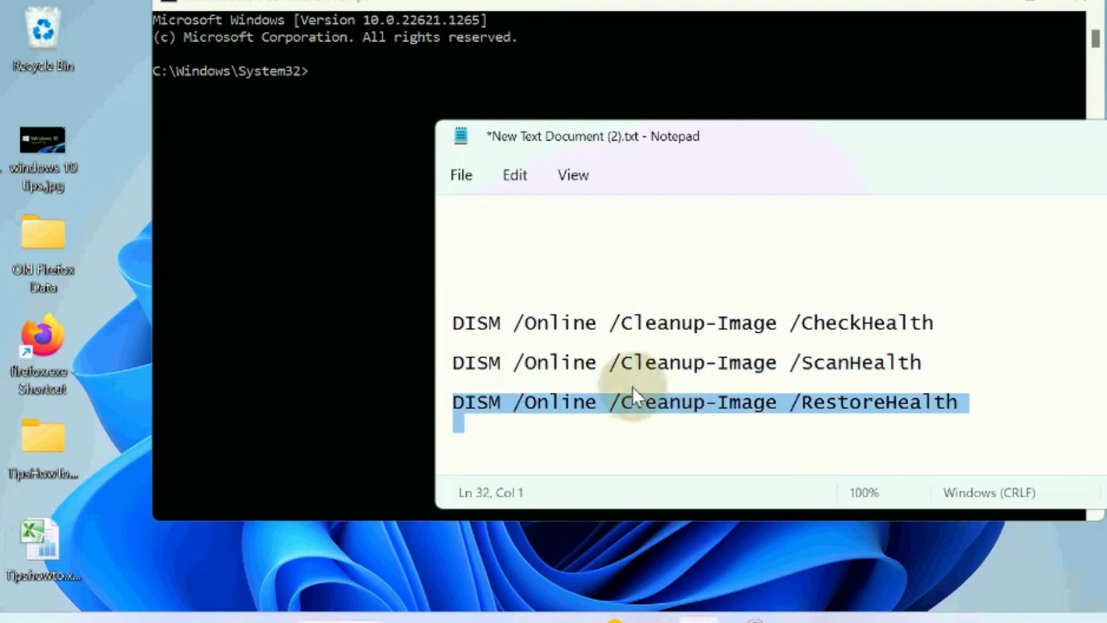
pyautogui.click(597, 322)
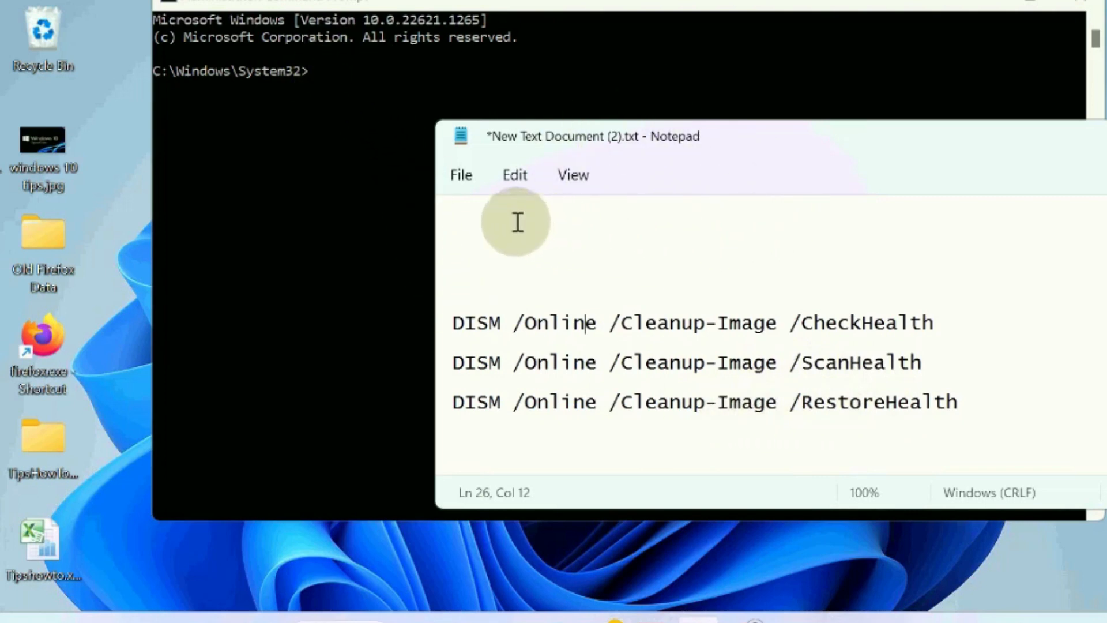
# Highlight the WMI reset commands: net stop winmgmt, winmgmt /resetrepository, net start winmgmt
pyautogui.click(619, 307)
pyautogui.scroll(-2, 634, 321)
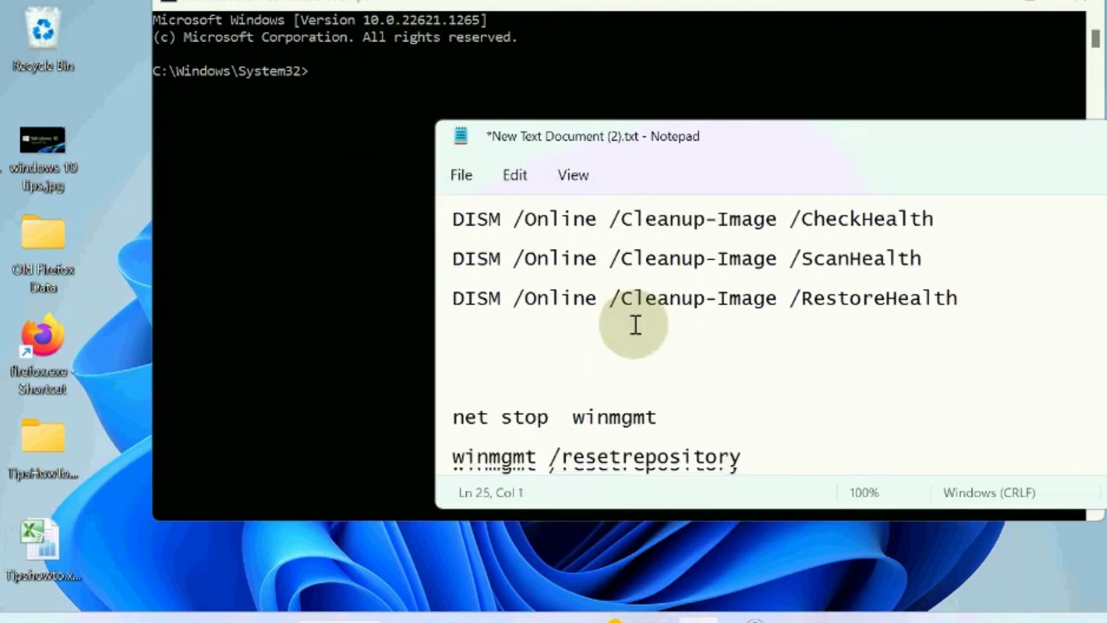
pyautogui.scroll(-2, 634, 321)
pyautogui.scroll(-2, 588, 312)
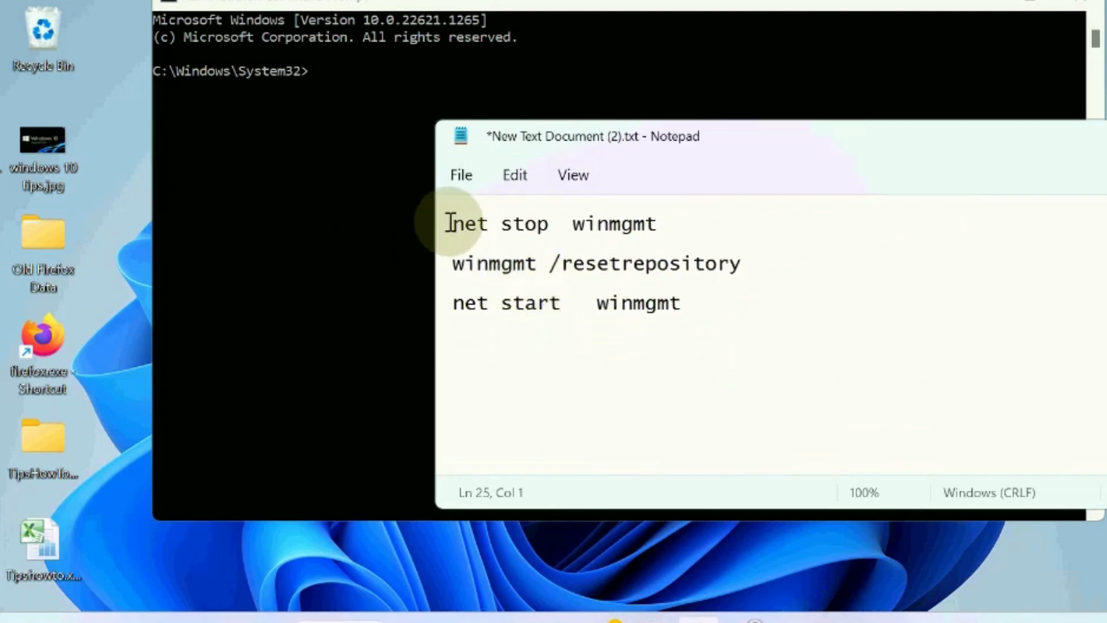
pyautogui.moveTo(452, 224); pyautogui.dragTo(666, 227)
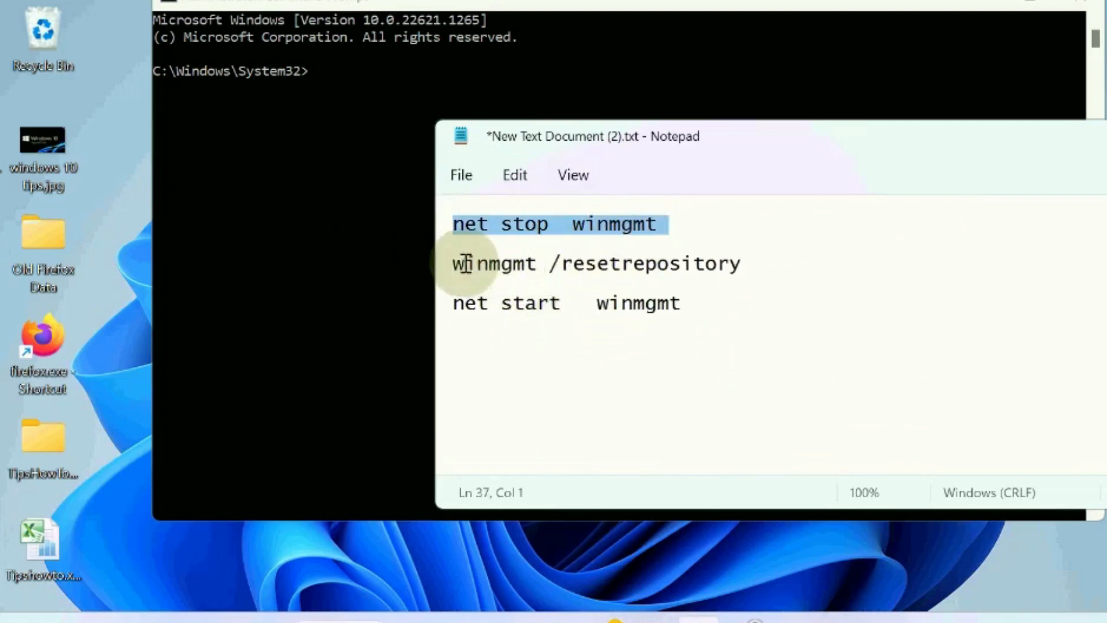
pyautogui.moveTo(452, 263)
pyautogui.mouseDown()
pyautogui.moveTo(753, 286)
pyautogui.moveTo(720, 304)
pyautogui.mouseUp()
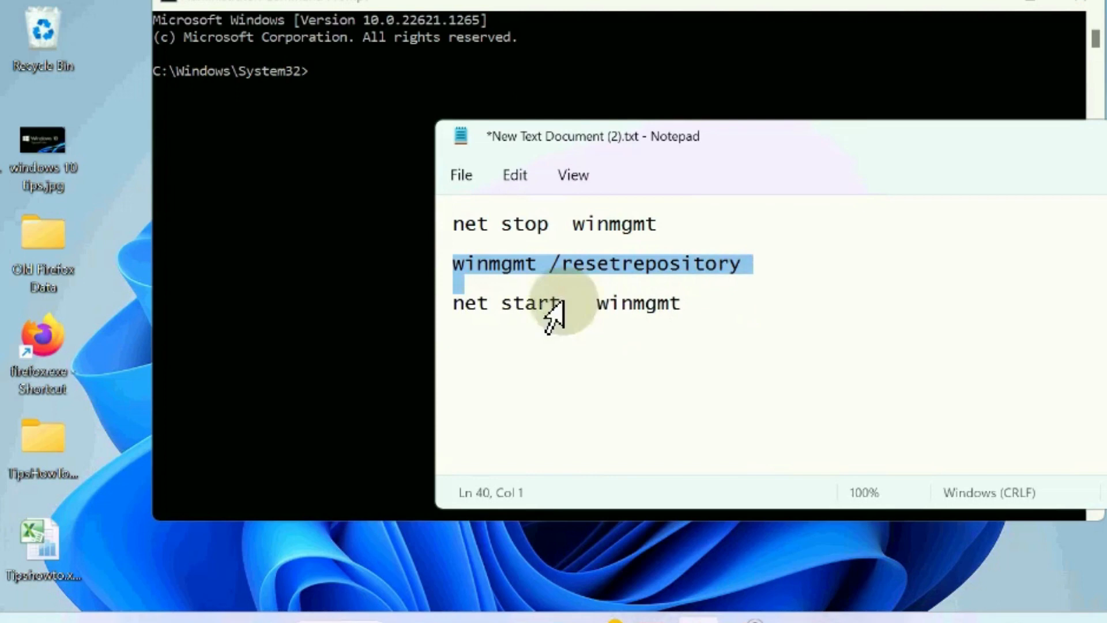
pyautogui.moveTo(453, 303); pyautogui.dragTo(748, 312)
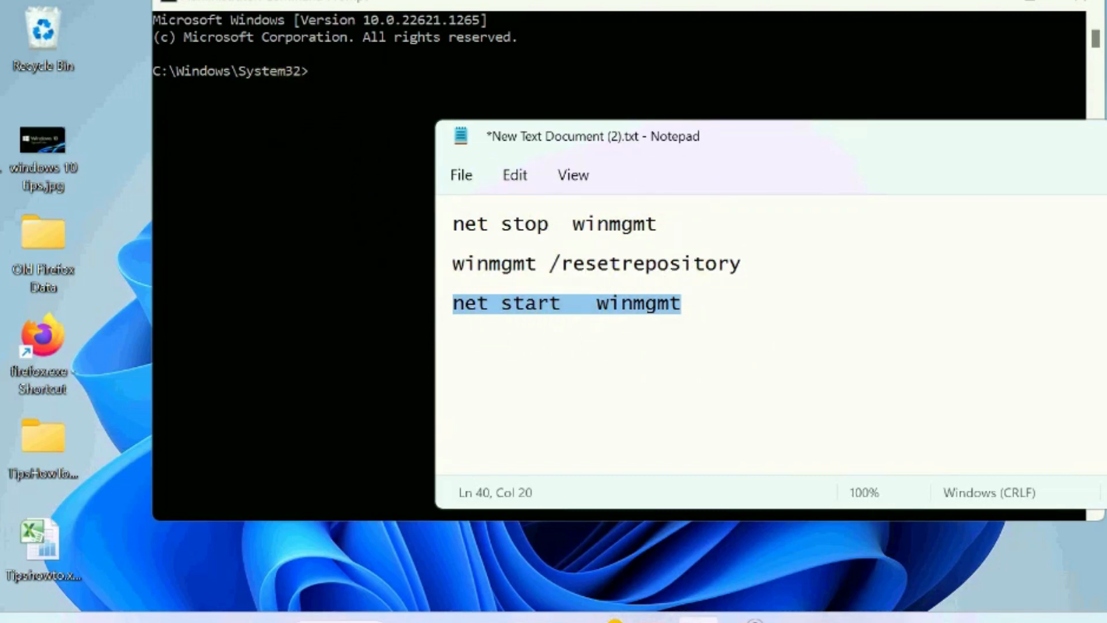
# Close the Notepad notes and the Command Prompt, leaving the desktop
pyautogui.click(605, 259)
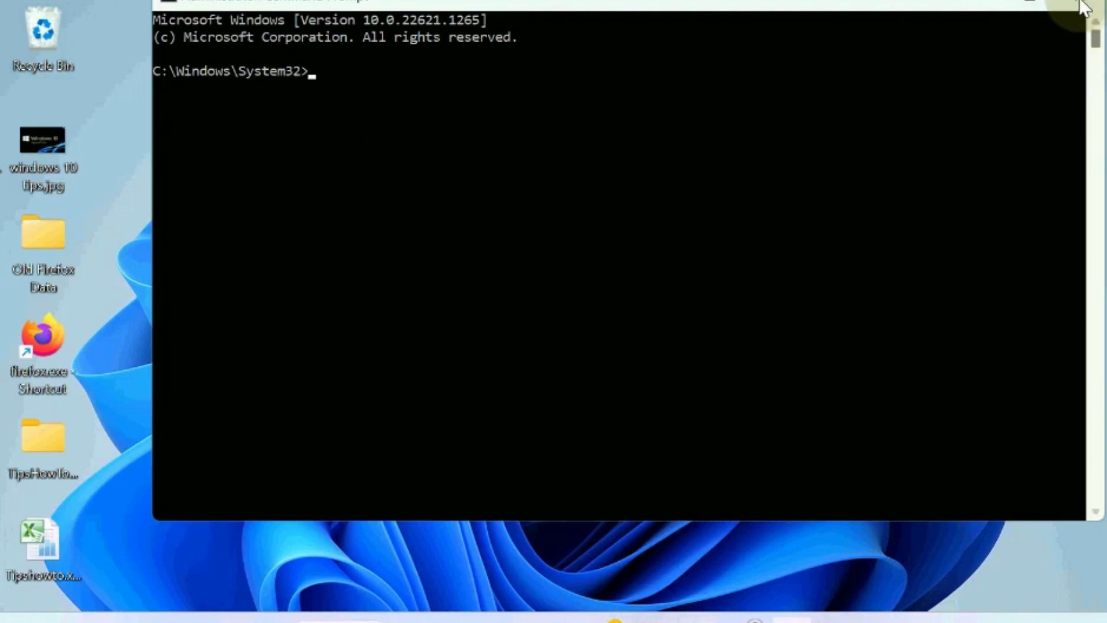
pyautogui.click(1081, 9)
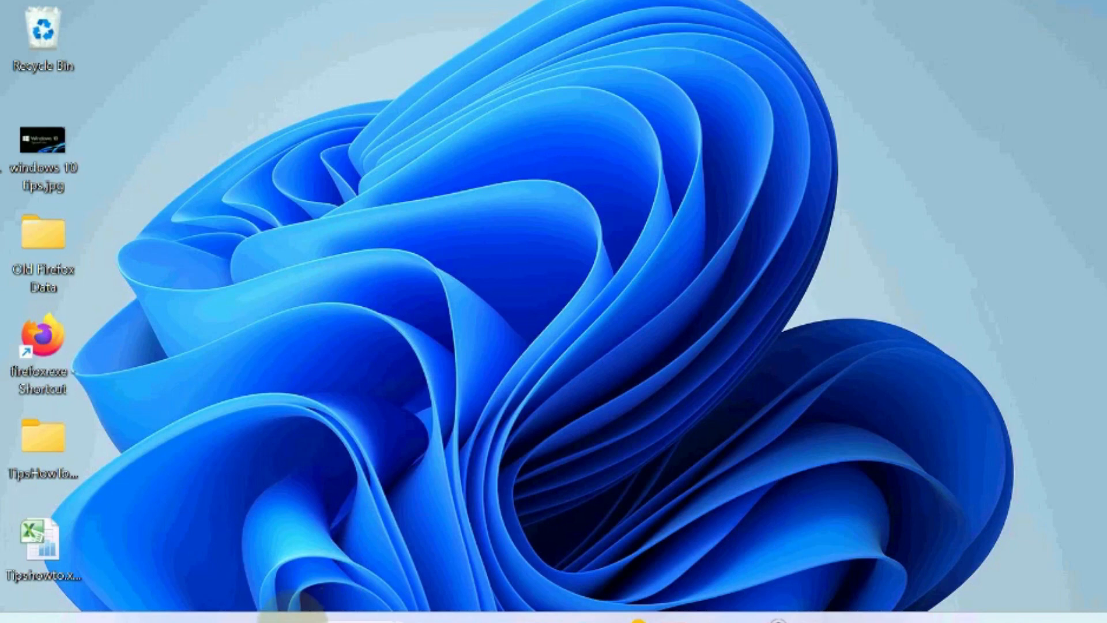
# Run rstrui from the Run dialog to start the System Restore wizard
pyautogui.rightClick(286, 615)
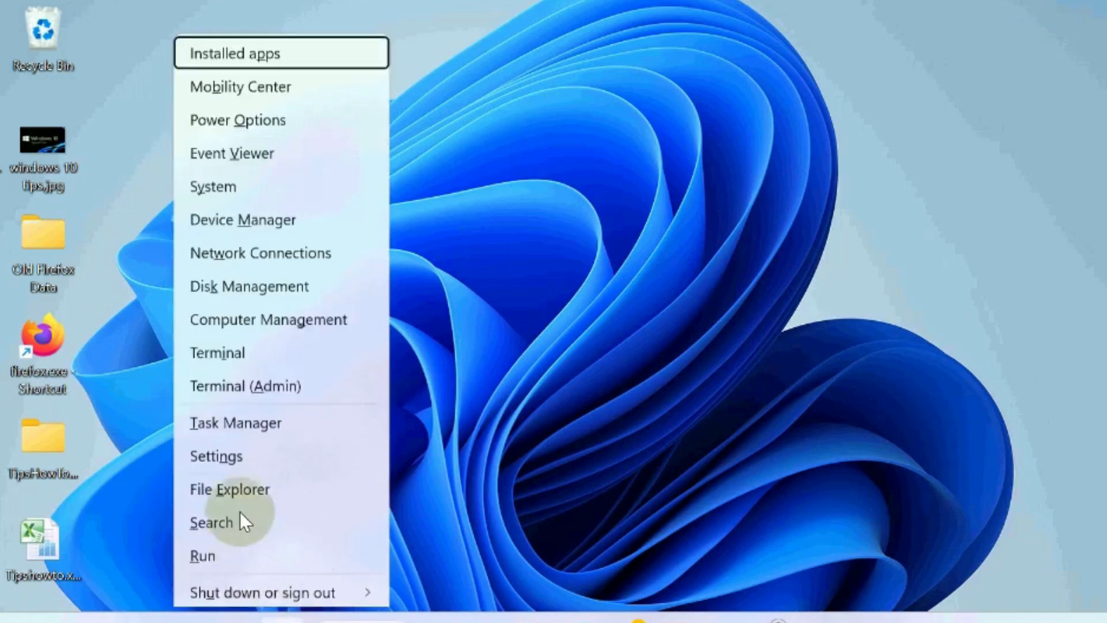
pyautogui.click(210, 517)
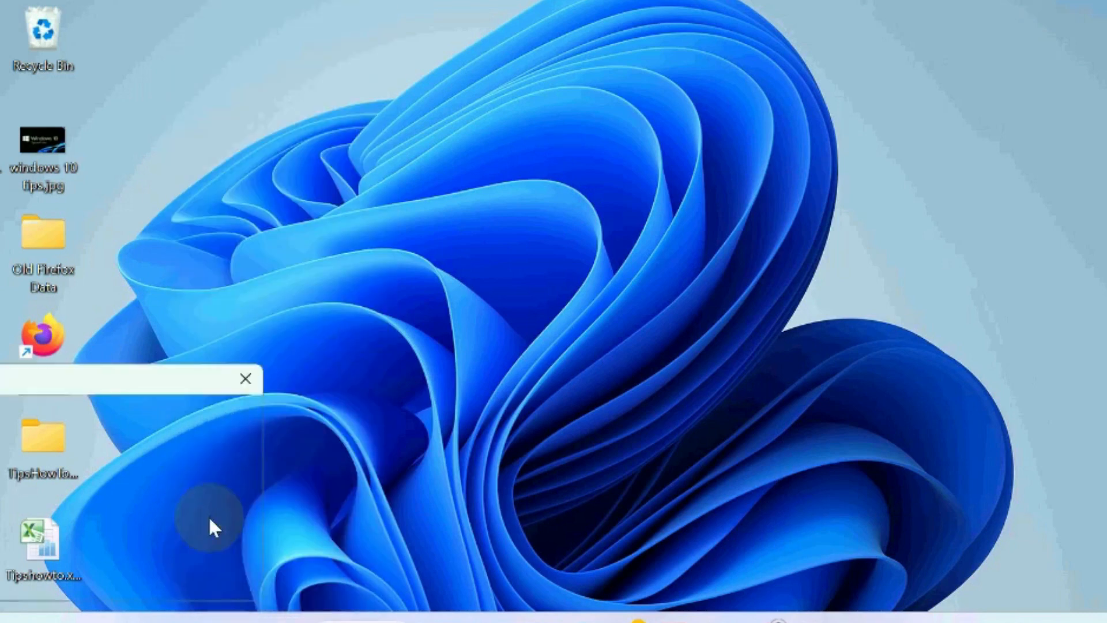
pyautogui.moveTo(153, 388); pyautogui.dragTo(584, 306)
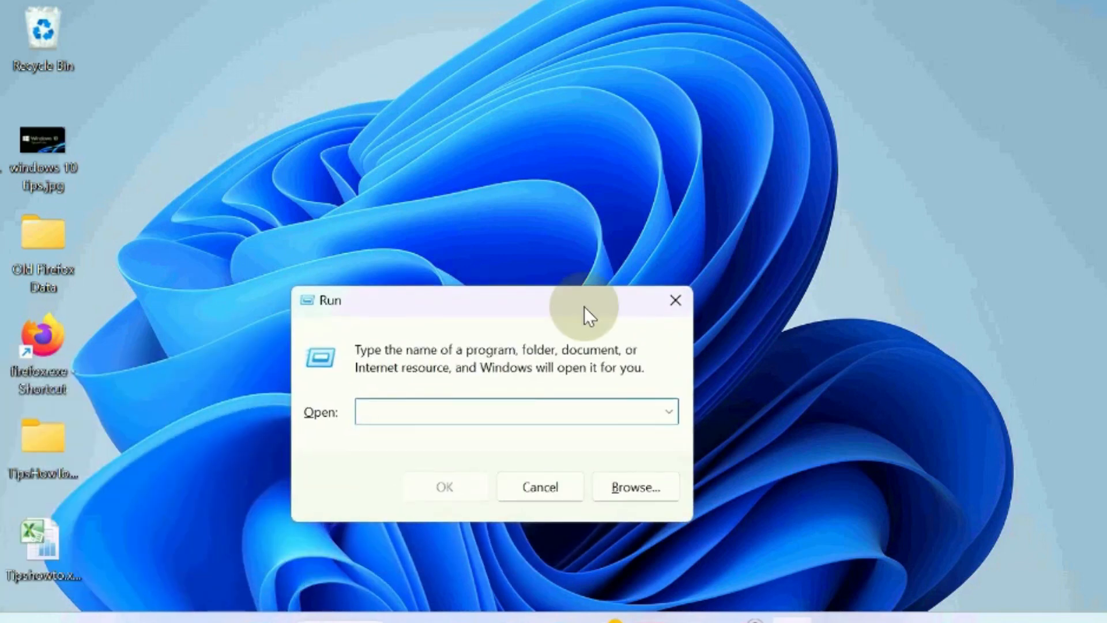
pyautogui.write('rstrui')
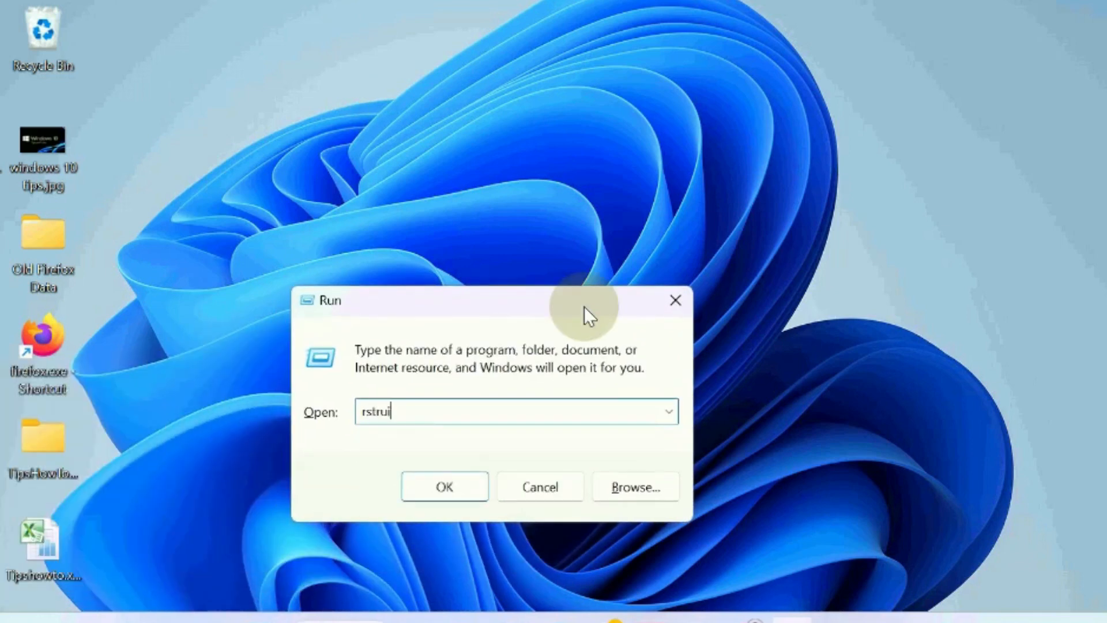
pyautogui.click(450, 485)
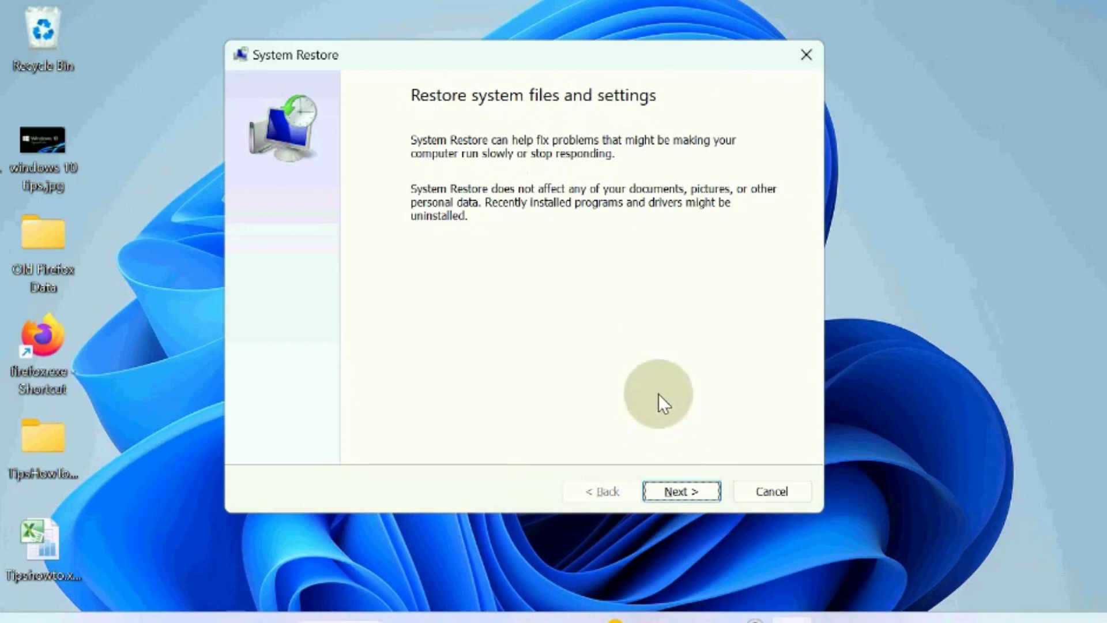
# Choose the 2/28/2023 Language Pack Removal restore point and finish the wizard
pyautogui.click(677, 491)
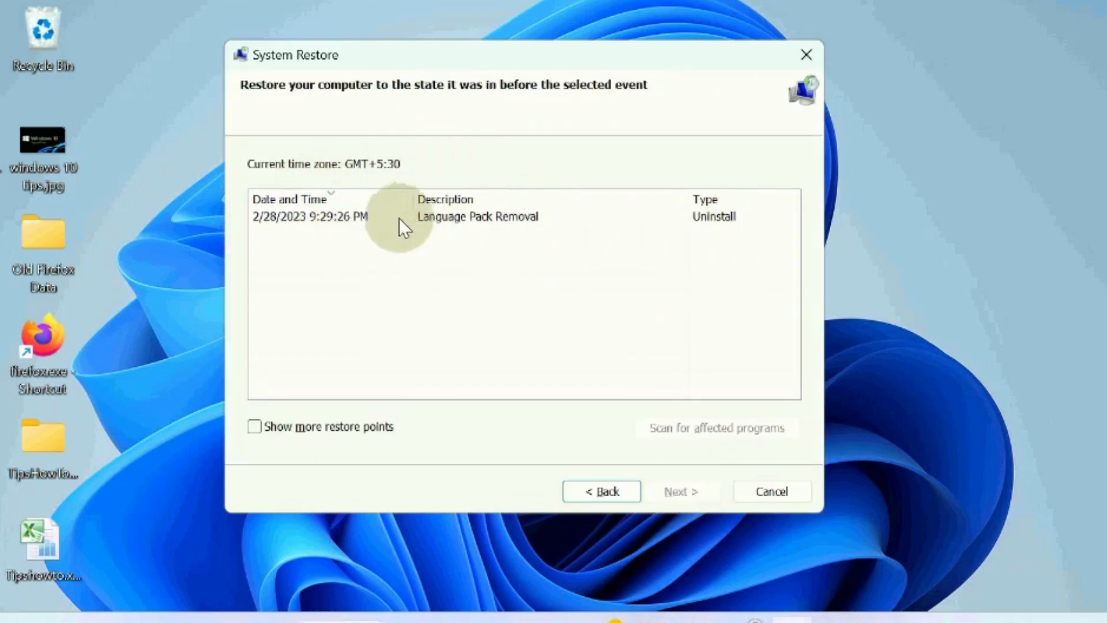
pyautogui.click(302, 212)
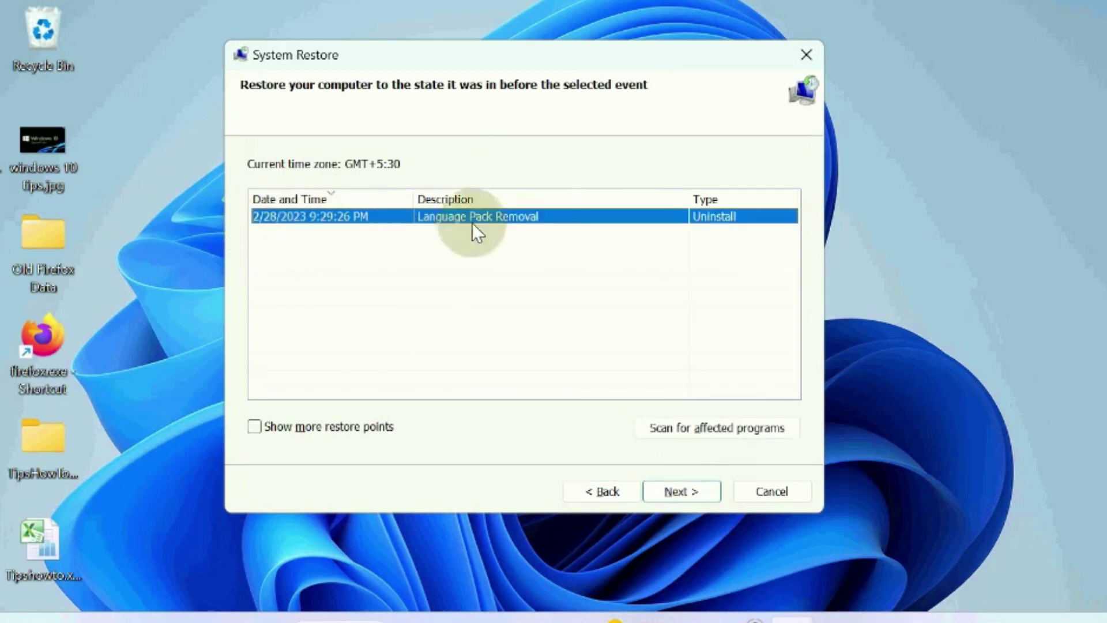
pyautogui.click(680, 491)
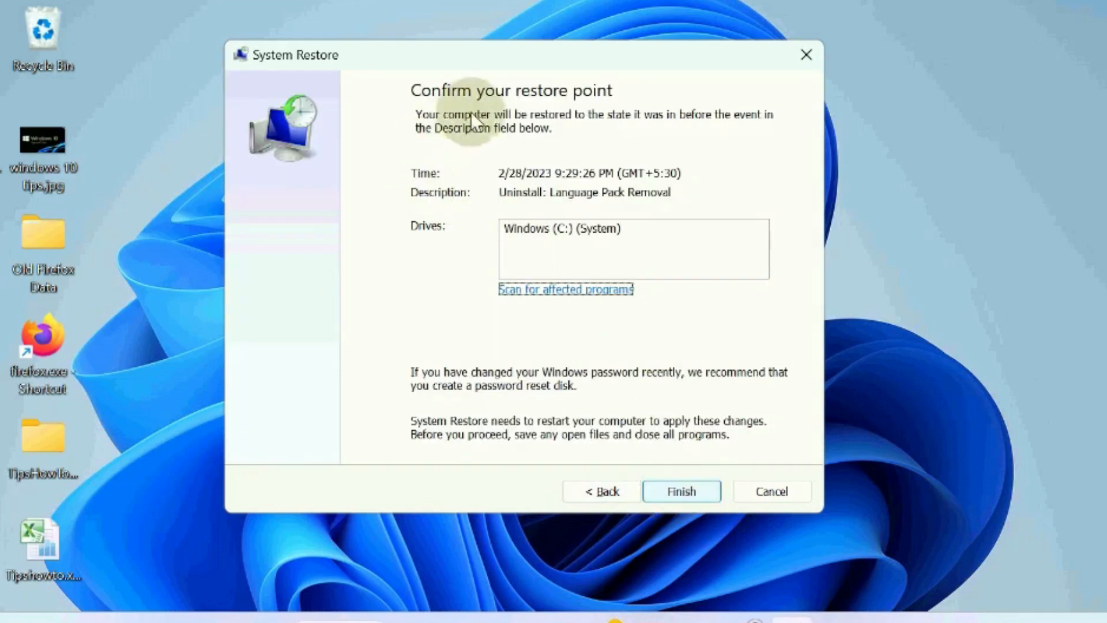
pyautogui.click(679, 489)
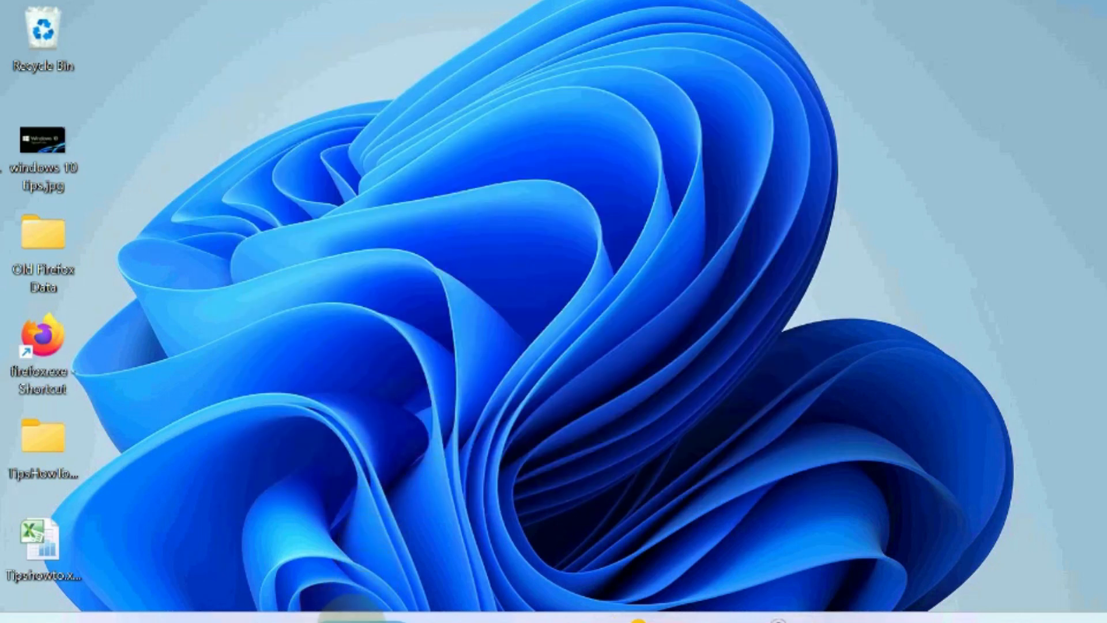
# Search 'cp', open Control Panel and go to the Windows Defender Firewall page
pyautogui.click(355, 620)
pyautogui.write('cp')
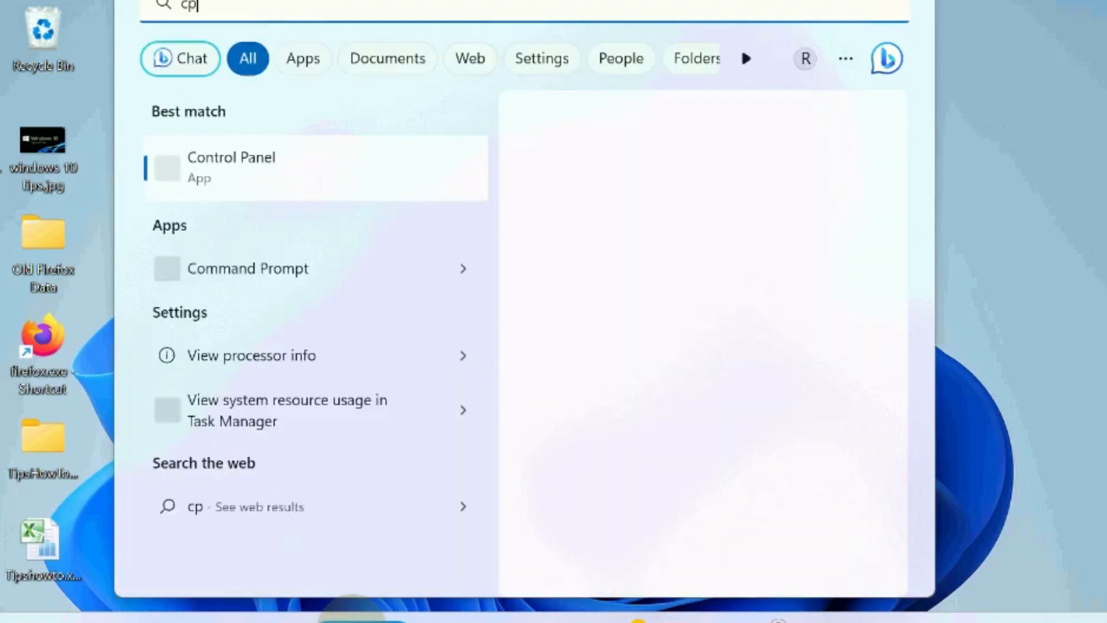
pyautogui.click(227, 167)
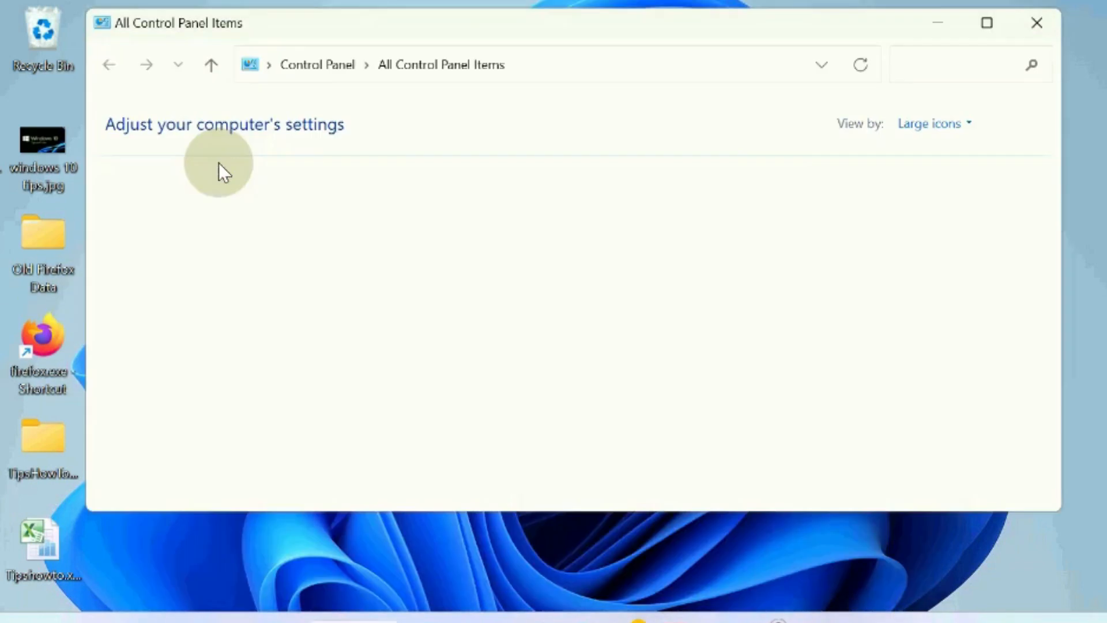
pyautogui.scroll(-2, 525, 370)
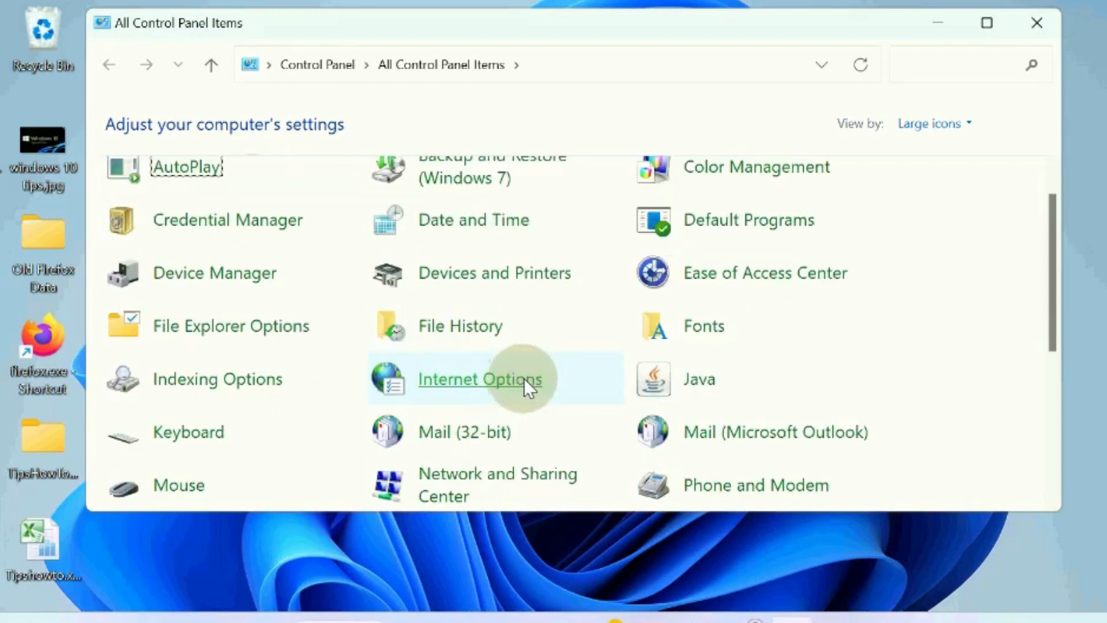
pyautogui.scroll(-4, 523, 378)
pyautogui.scroll(-2, 539, 410)
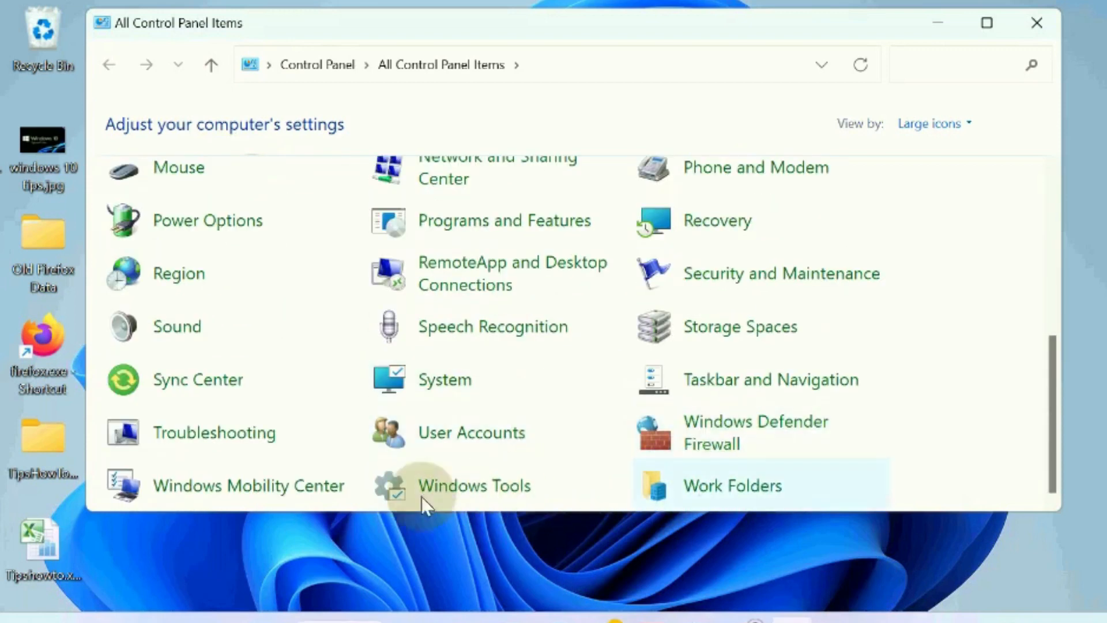
pyautogui.click(745, 434)
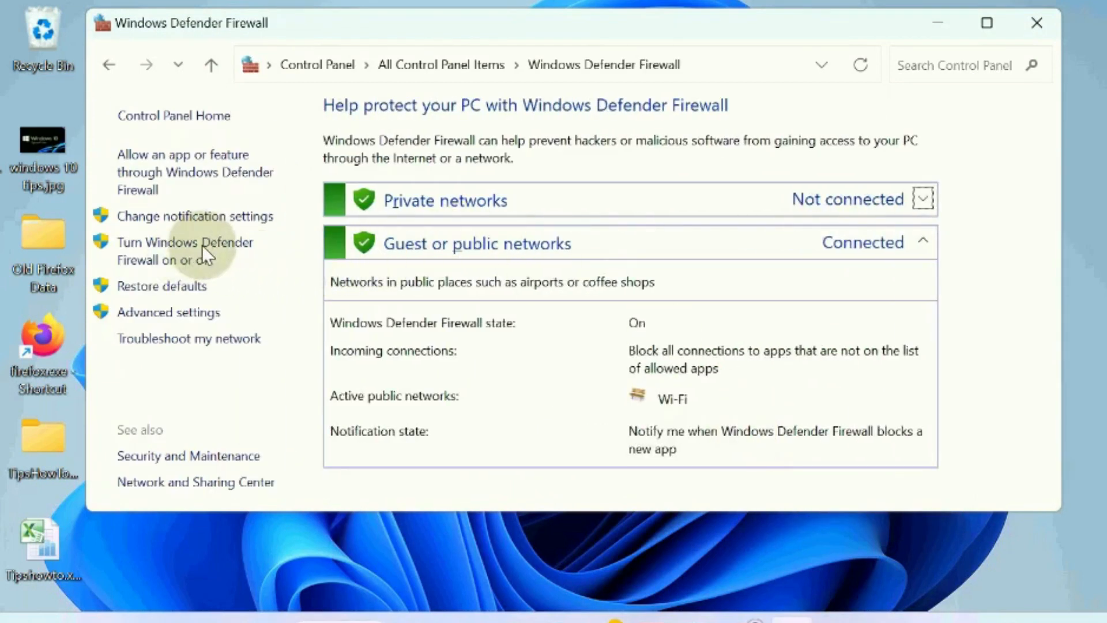
# Set Windows Defender Firewall to off for private and public networks and confirm with OK
pyautogui.click(168, 248)
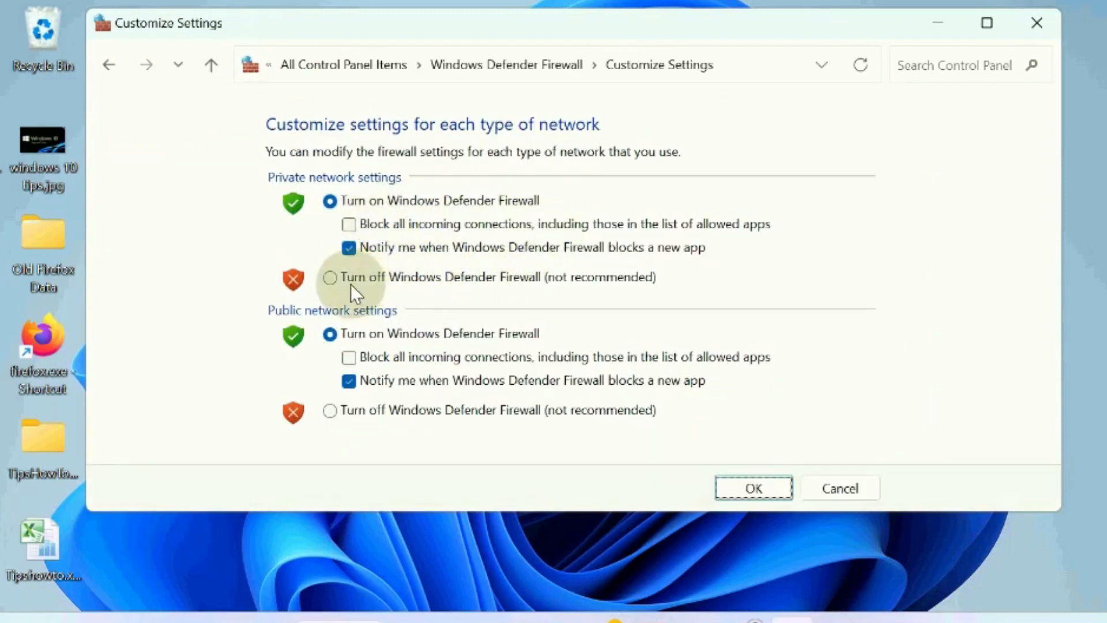
pyautogui.click(329, 277)
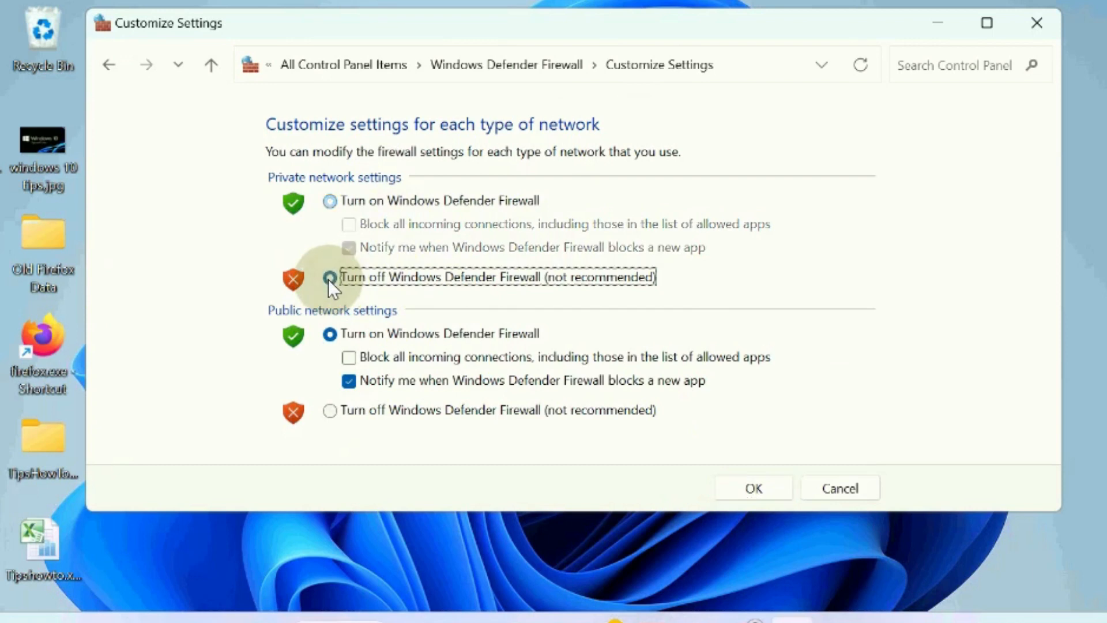
pyautogui.click(330, 411)
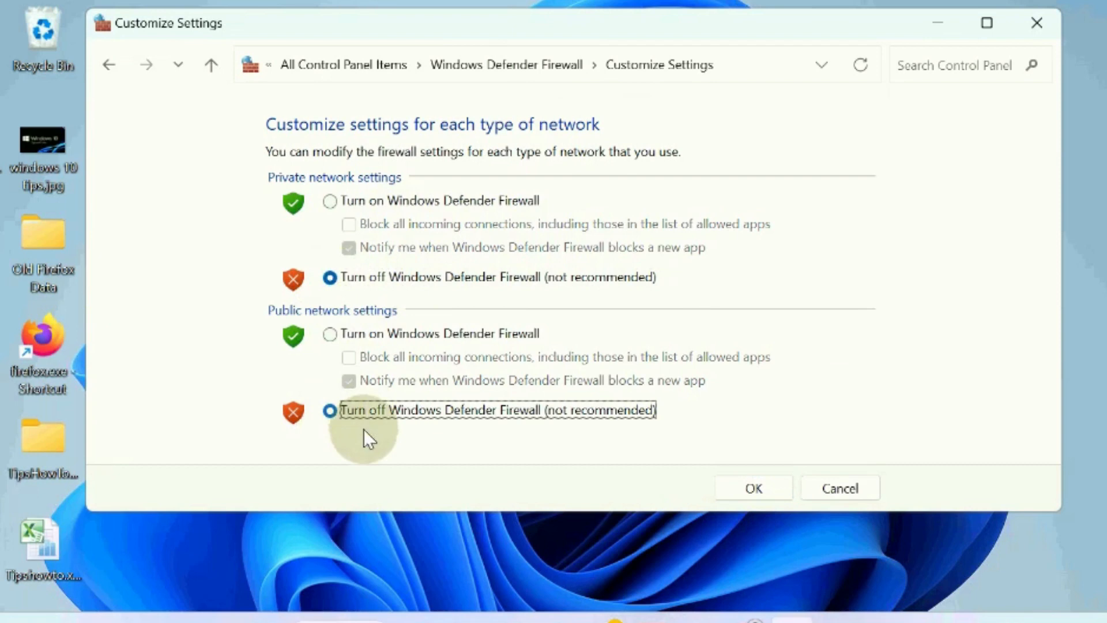
pyautogui.click(752, 489)
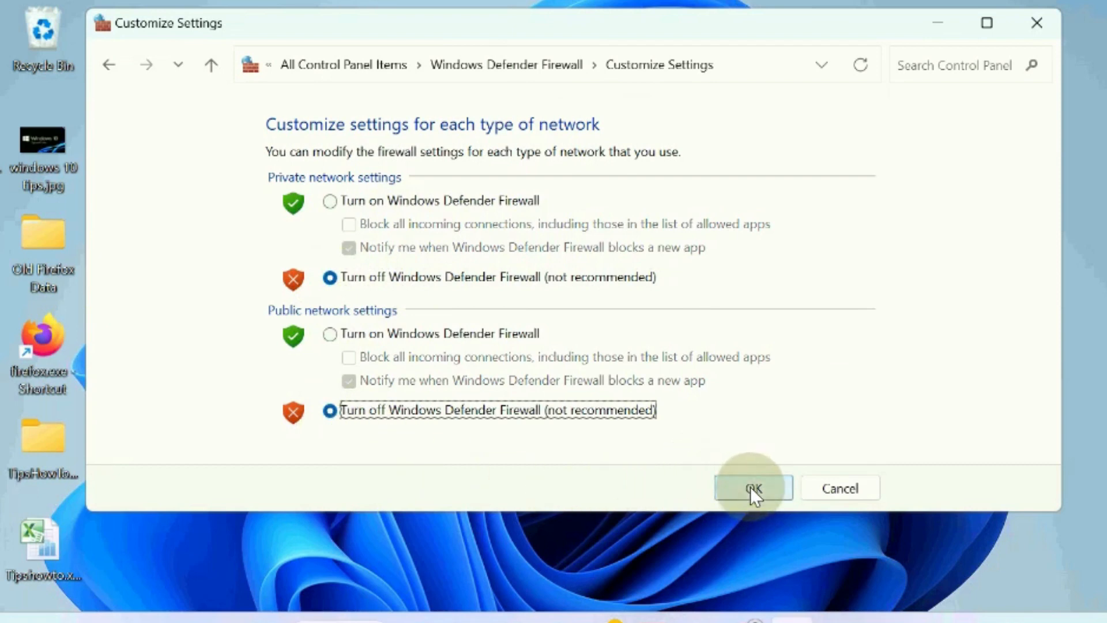